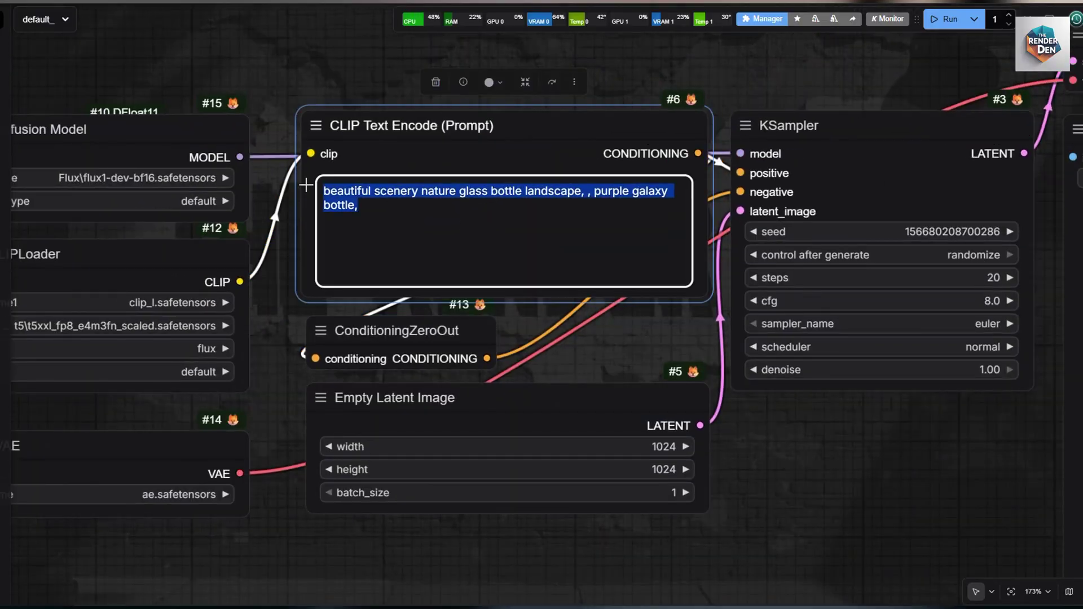
Paste the dragonfly macro description over the selected positive prompt text
type("Extreme macro of a dragonfly perched on a twig: compound eyes with visible hexagonal facets, iridescent wings with crisp veins, fine body hairs, morning dewdrops; 180 mm macro, f/9, backlit rim, black falloff background, freeze motion at 1/2000 s.")
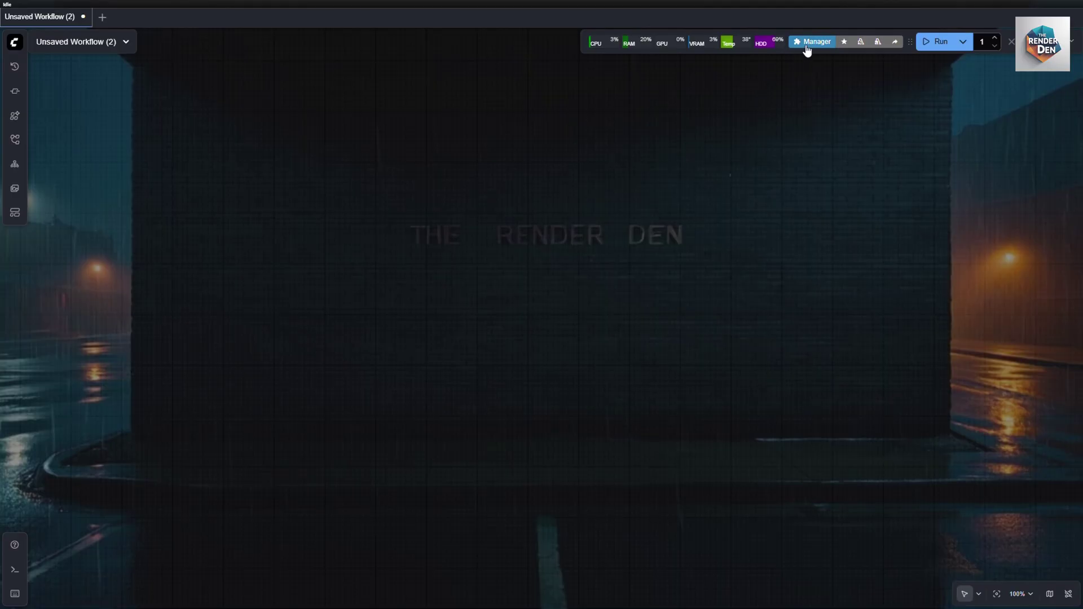
In the Custom Nodes Manager, check for updates and update all three outdated node packs
left_click(807, 50)
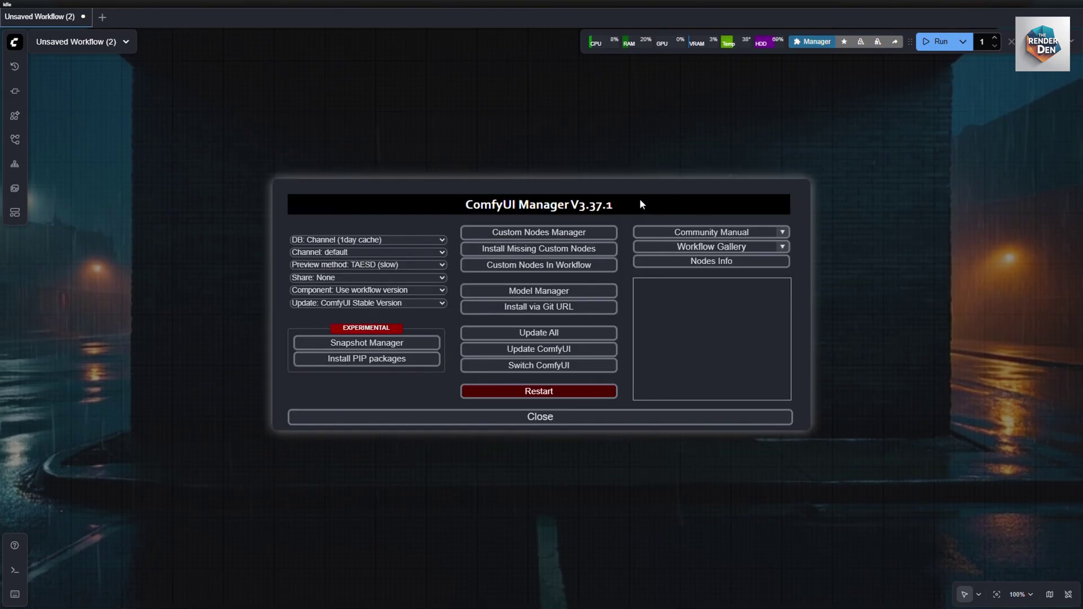
left_click(588, 231)
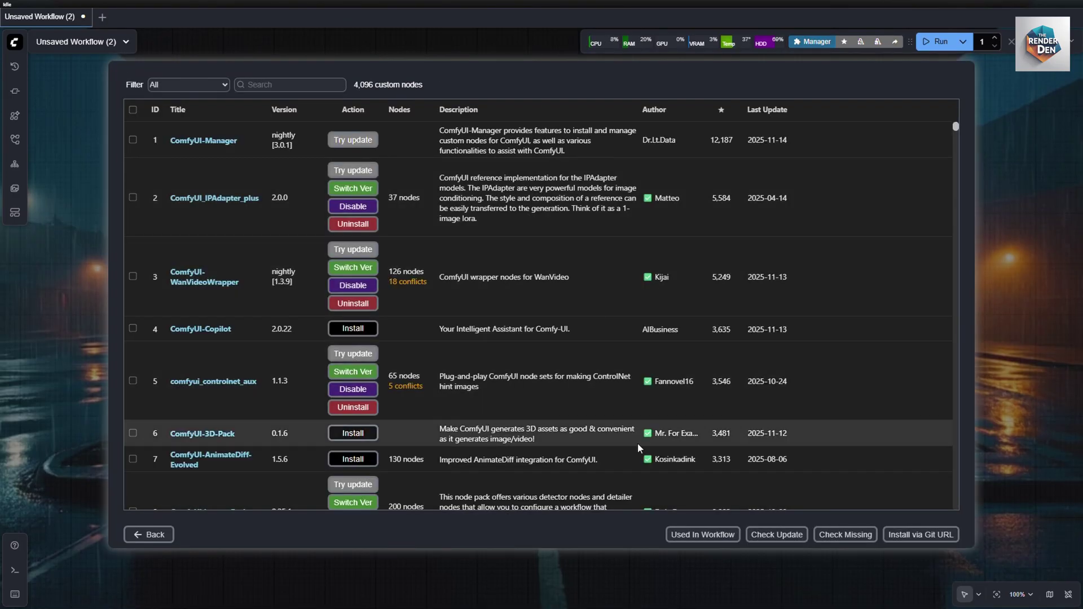
left_click(776, 535)
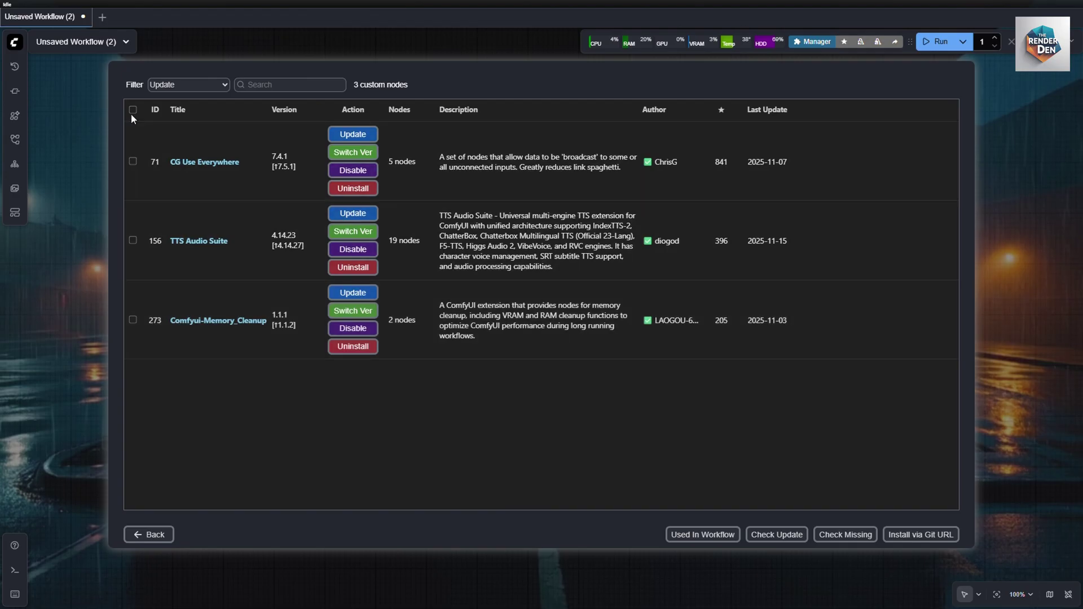
left_click(133, 111)
left_click(223, 507)
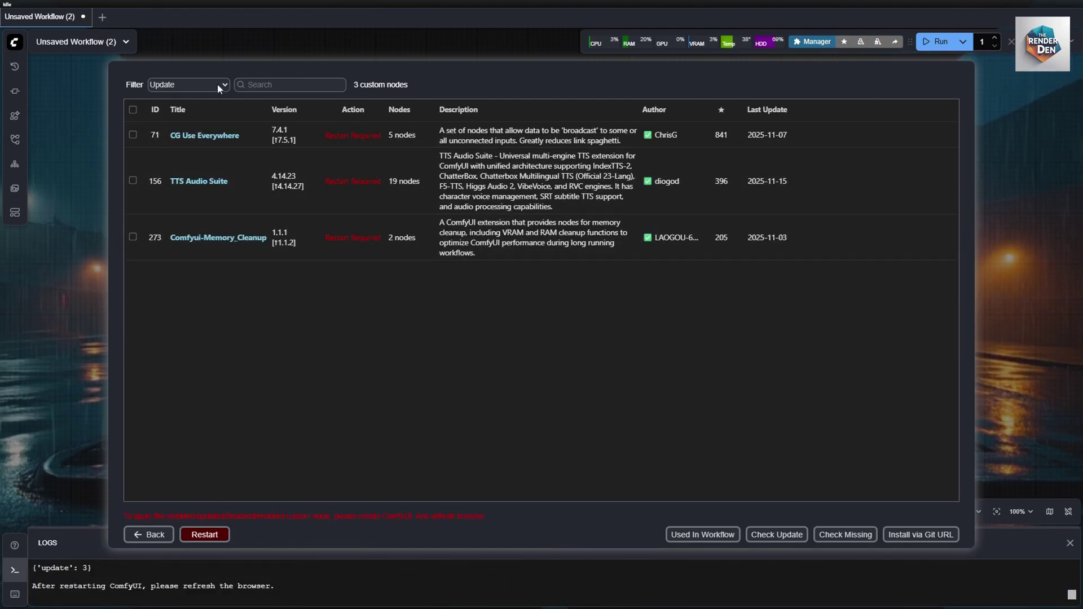
Show all node packs, install ComfyUI-DFloat11 from a 'dfloa' search, and restart ComfyUI
left_click(216, 84)
left_click(215, 97)
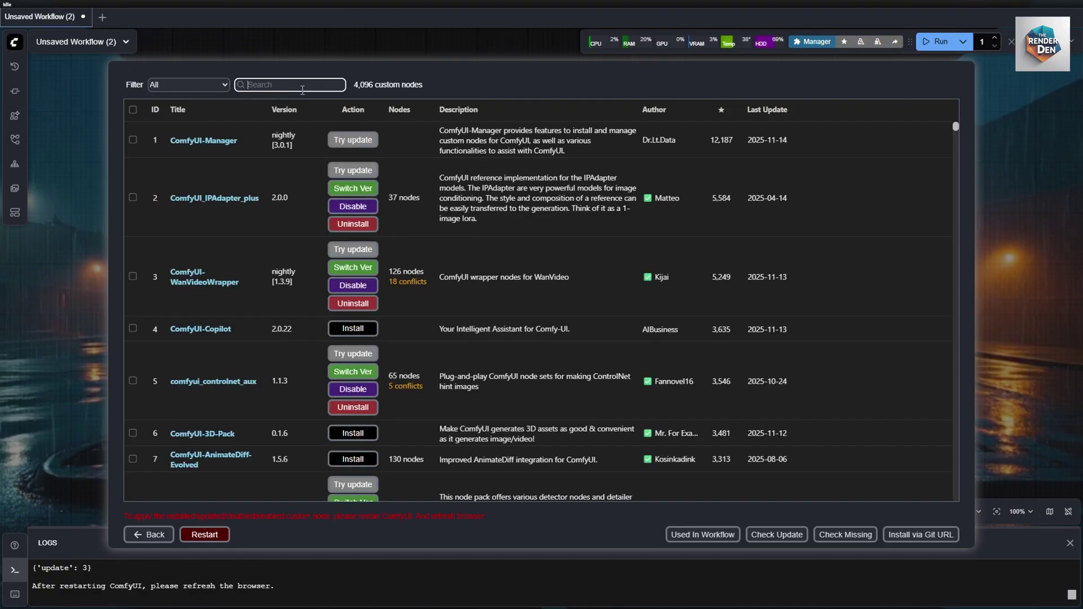
type("dfloat")
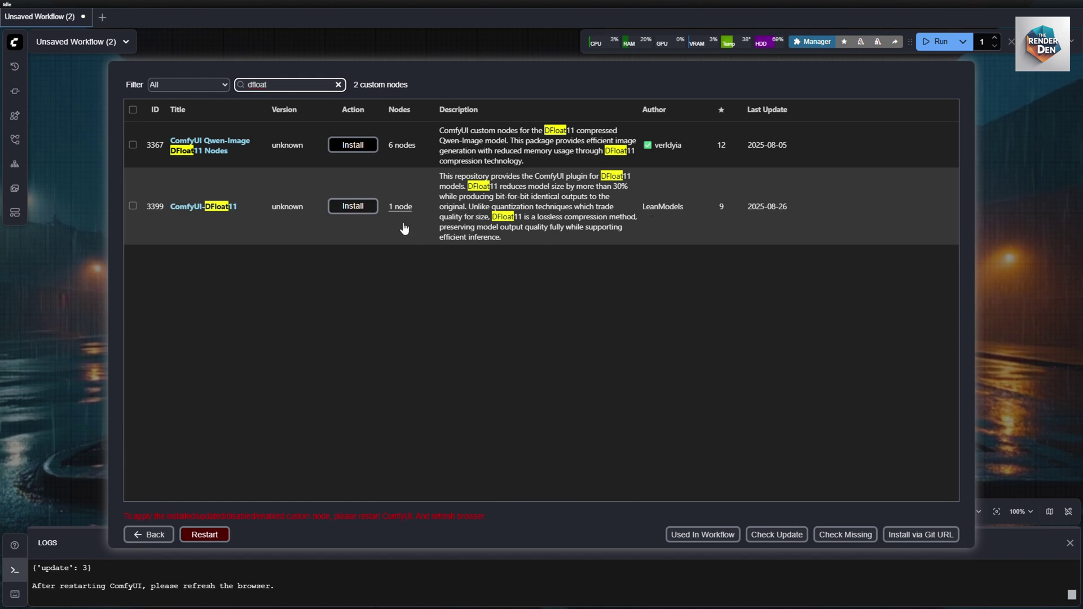
left_click(352, 207)
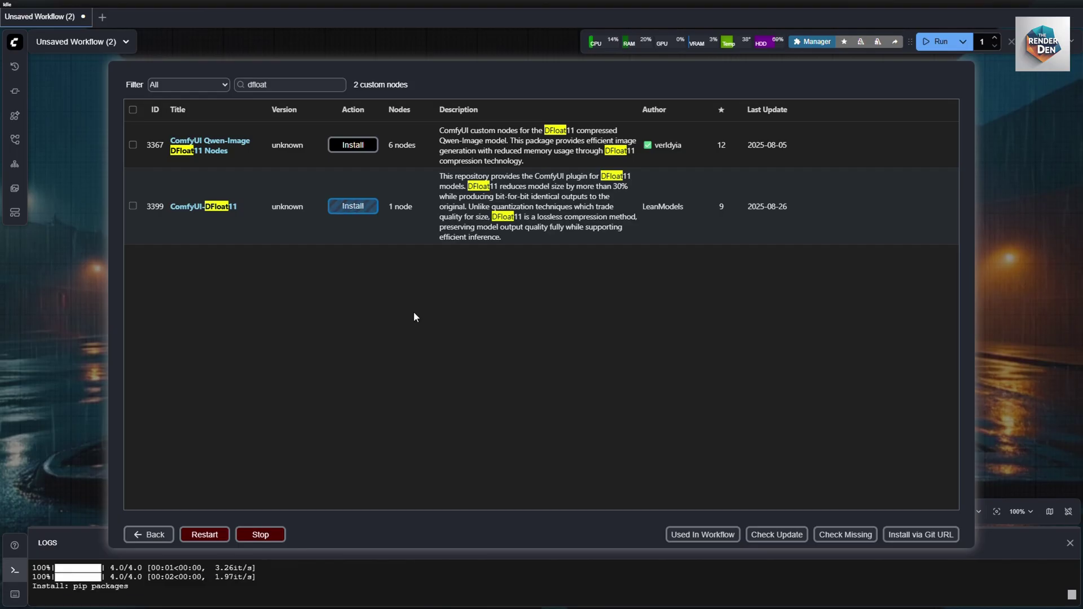
left_click(217, 535)
left_click(591, 334)
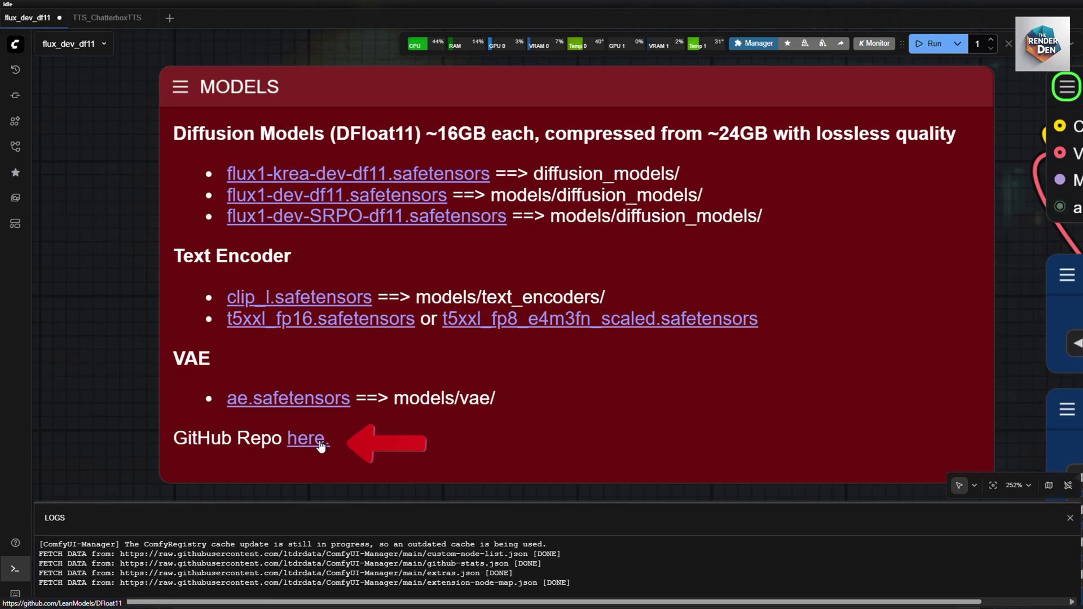
Follow the Models note's GitHub Repo link and scroll through the DFloat11 repository page
left_click(305, 439)
scroll(541, 305, "down", 3)
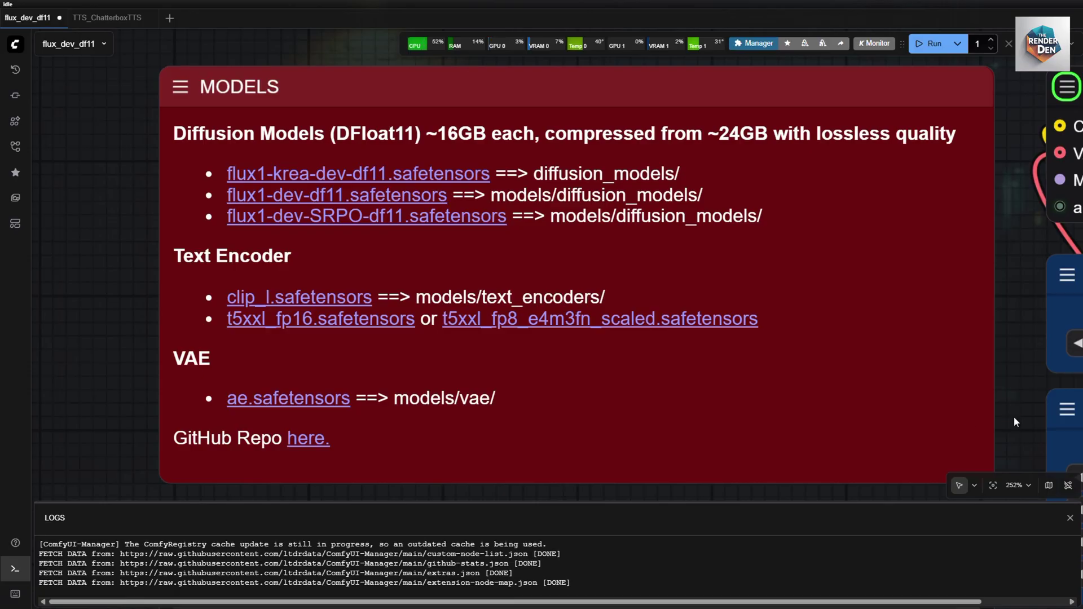
Load the Getting Started 'Image Generation' template as a new workflow
left_click(992, 485)
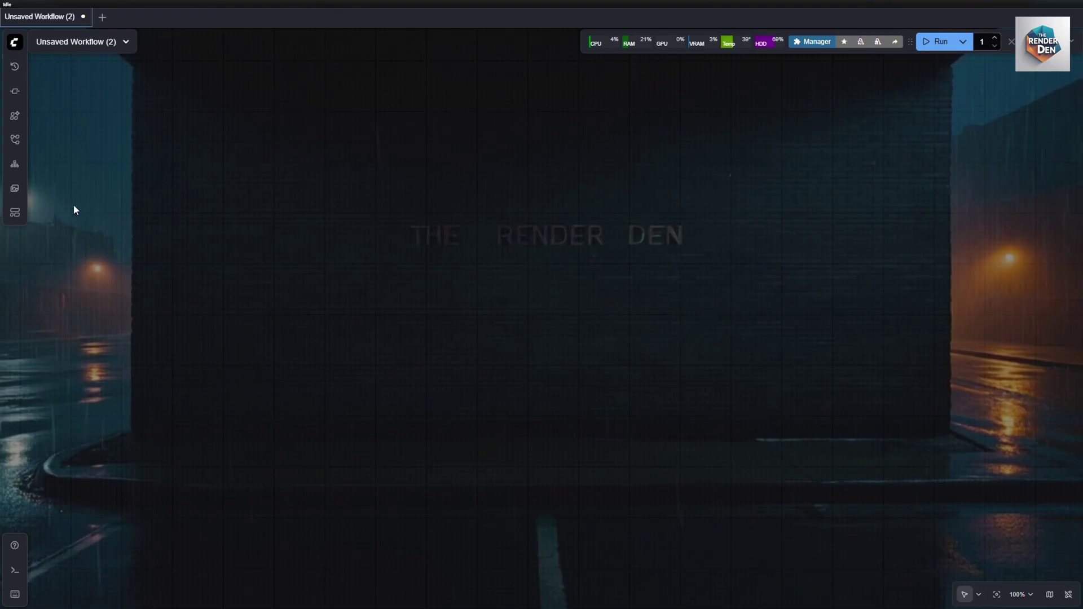
left_click(15, 213)
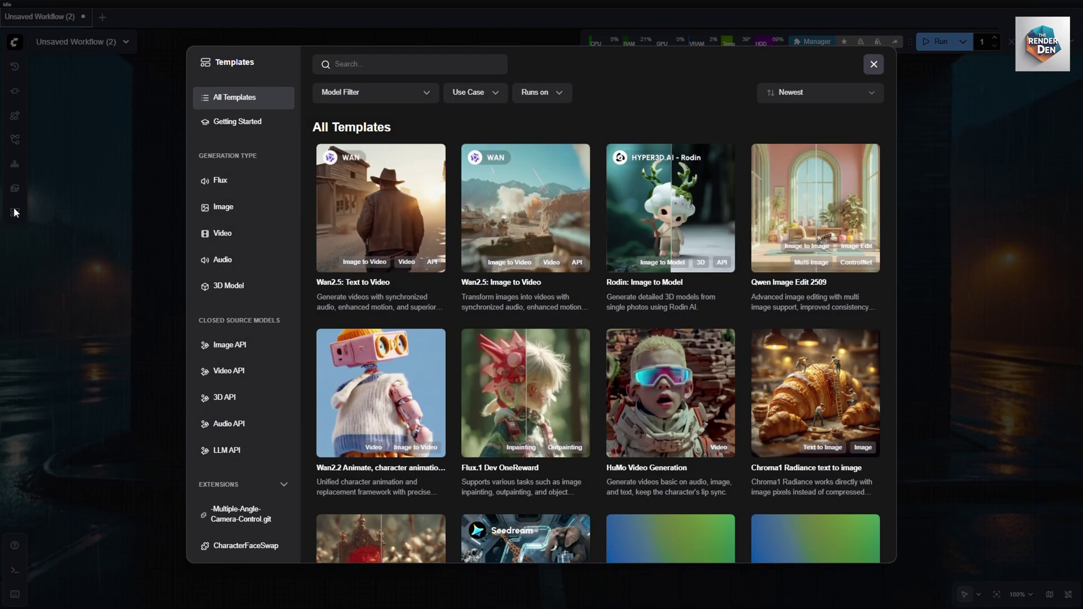
left_click(242, 131)
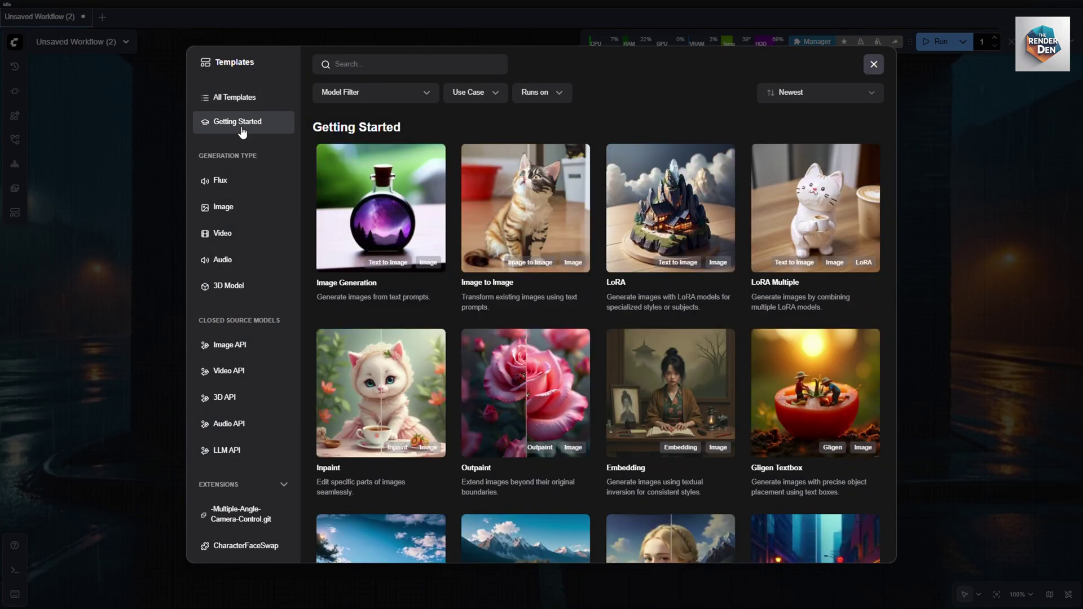
left_click(349, 204)
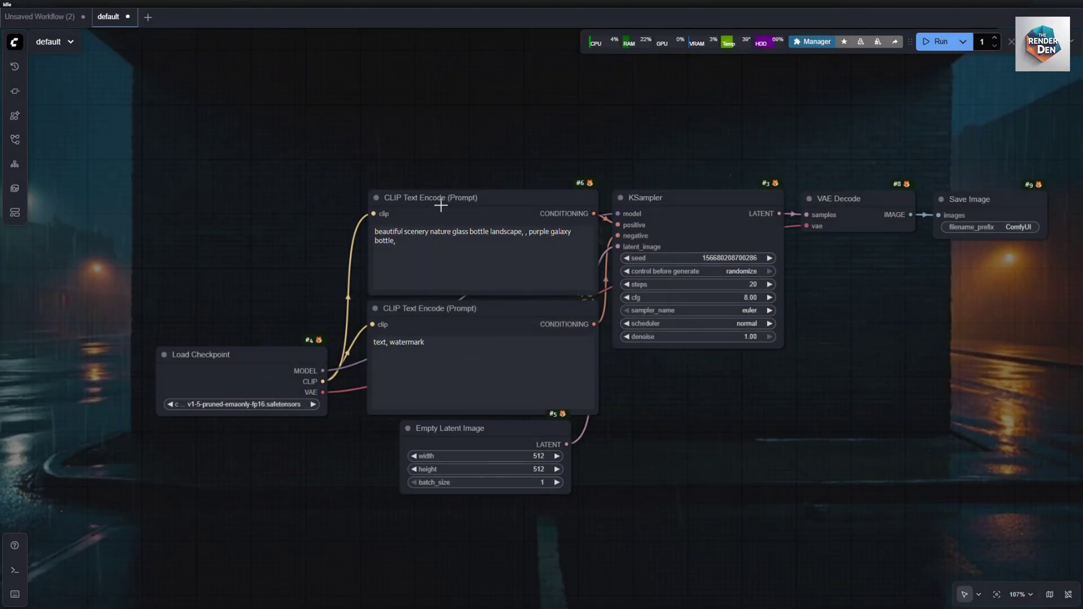
Replace the Load Checkpoint node with a DFloat11 Model Loader placed left of the prompts
left_click_drag(268, 321, 403, 290)
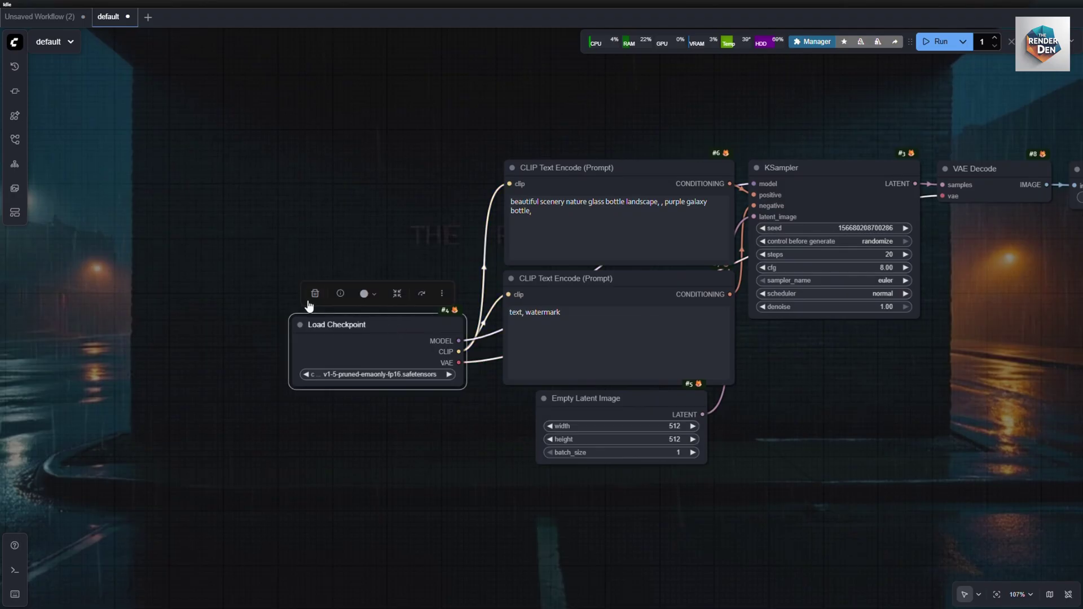
left_click(314, 294)
double_click(309, 201)
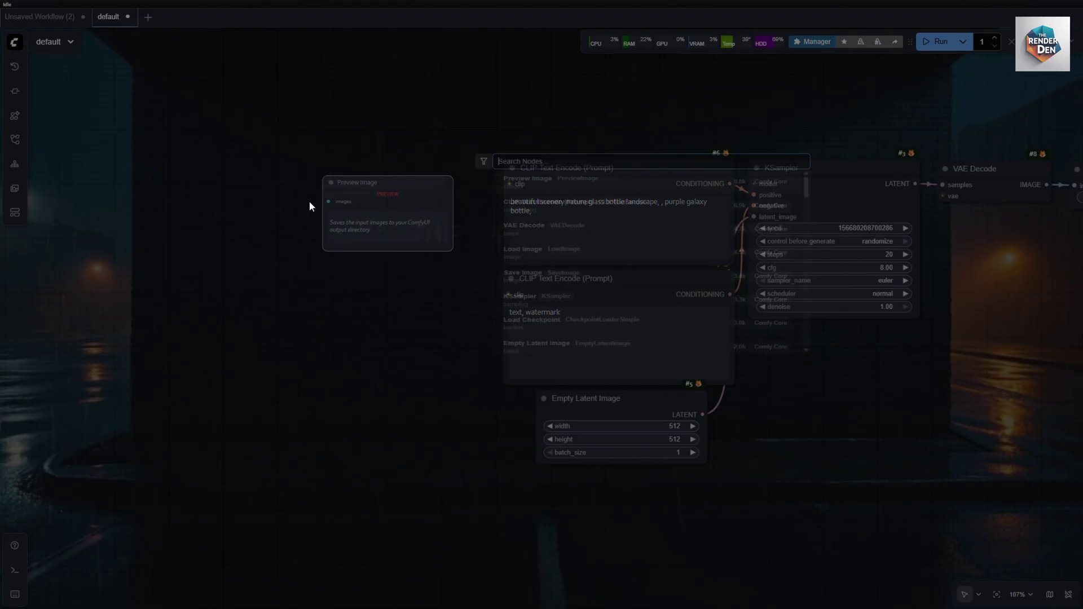
type("dfloat")
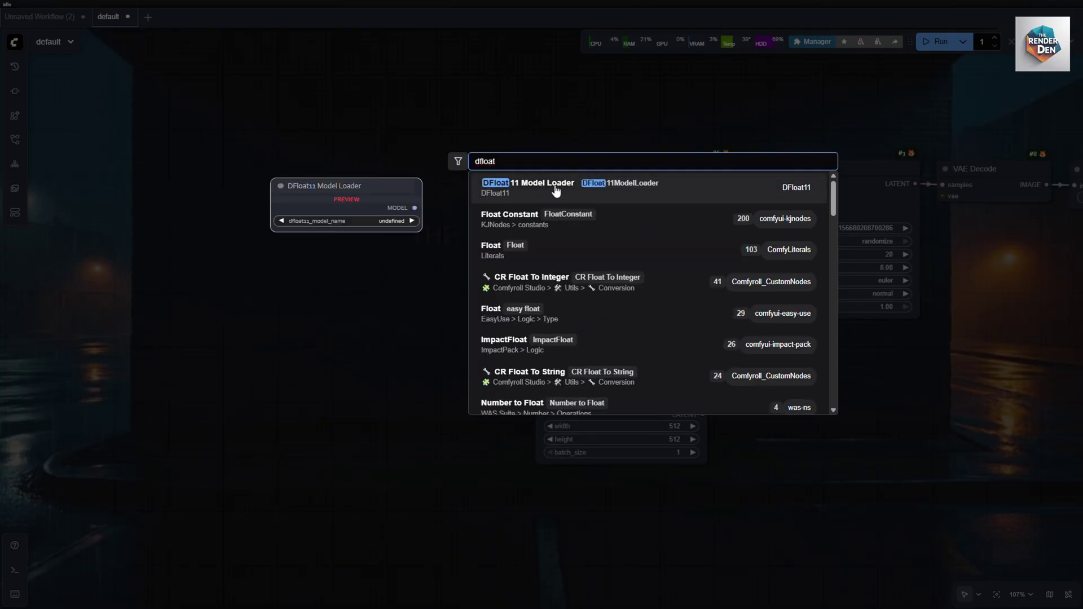
left_click(555, 191)
left_click_drag(427, 193, 378, 185)
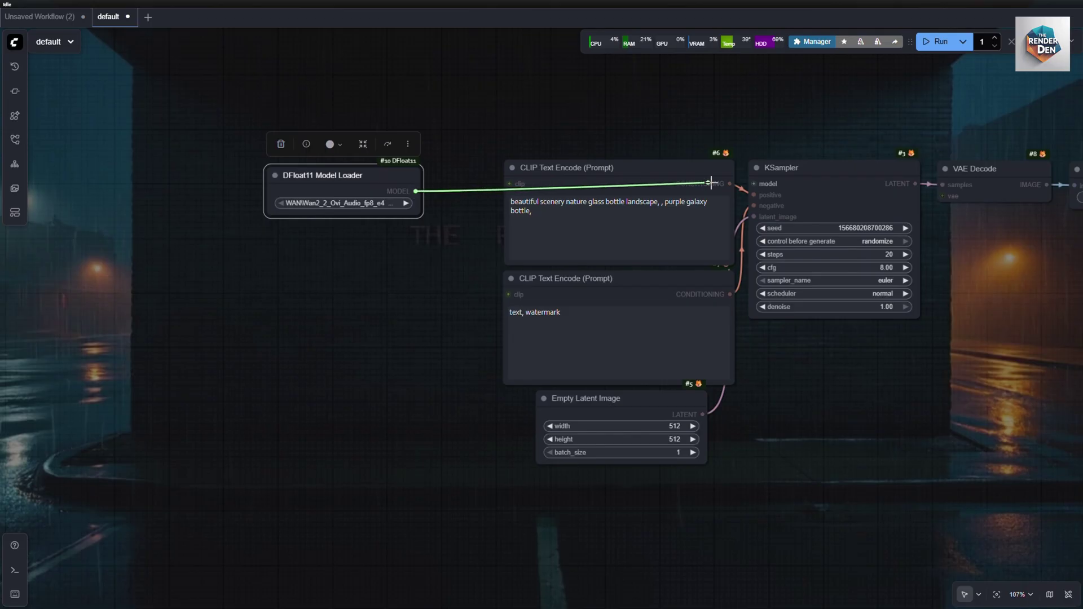
left_click(346, 203)
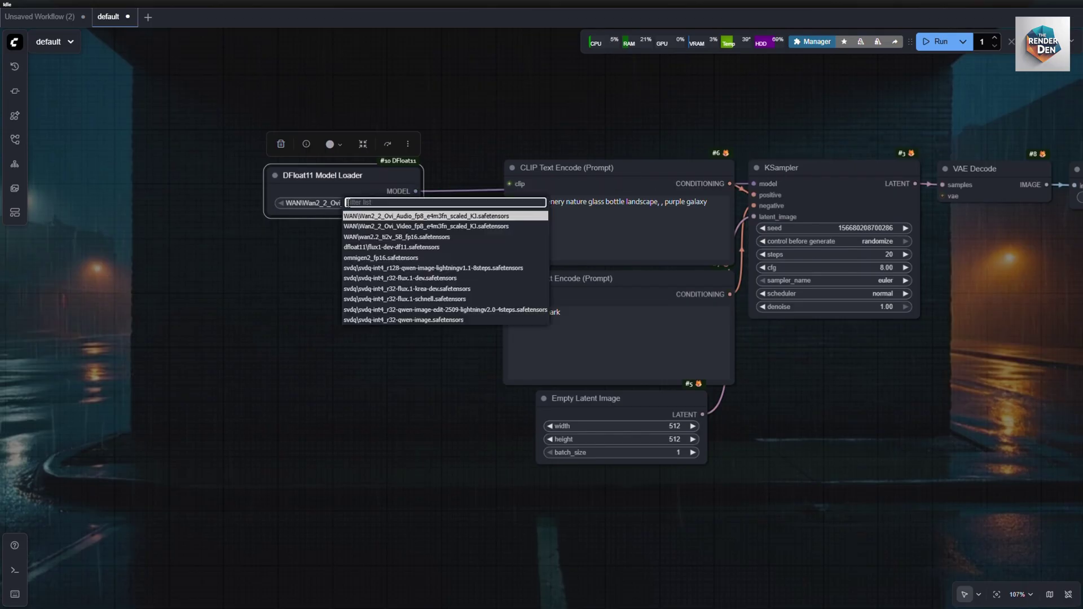
Choose flux1-dev-df11 in the loader and add a DualCLIPLoader beneath it
left_click(410, 248)
double_click(343, 258)
type("dual cli")
key("Return")
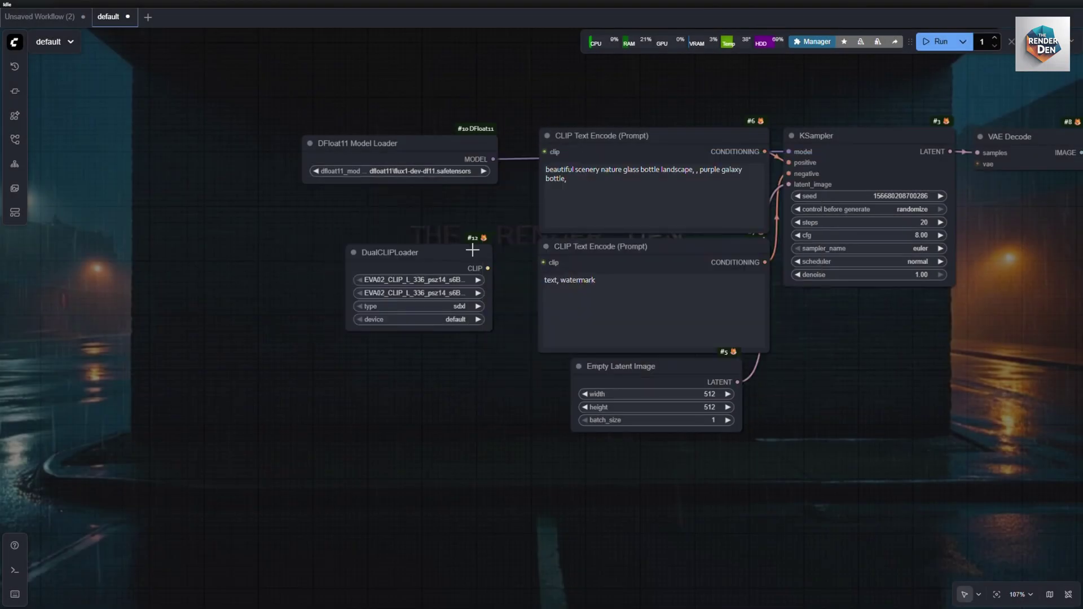
left_click_drag(468, 250, 443, 218)
Replace the negative prompt with a ConditioningZeroOut node feeding KSampler's negative input
left_click(591, 246)
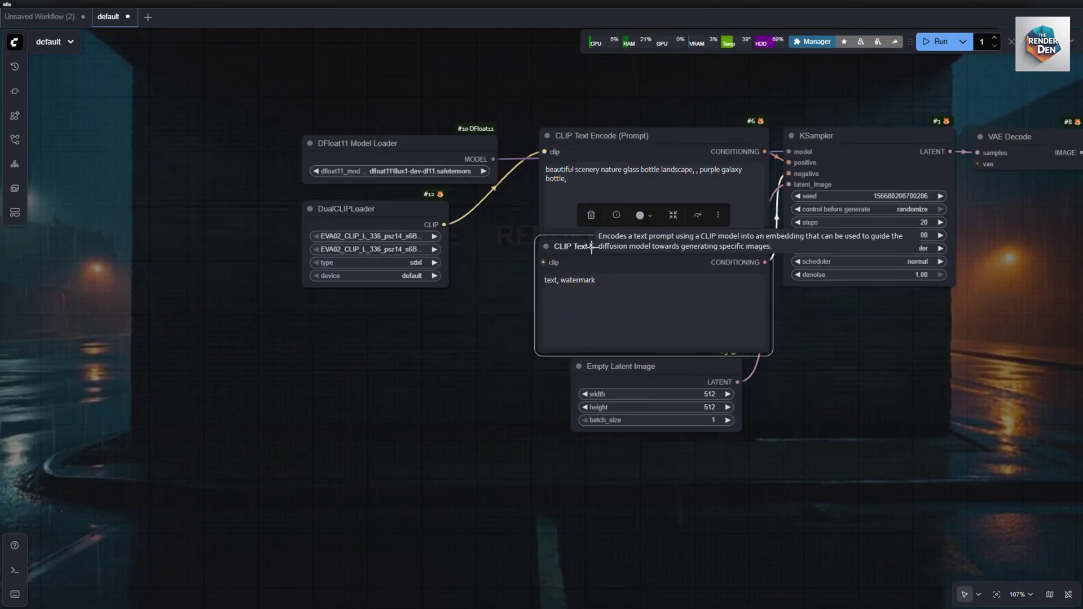
left_click(591, 216)
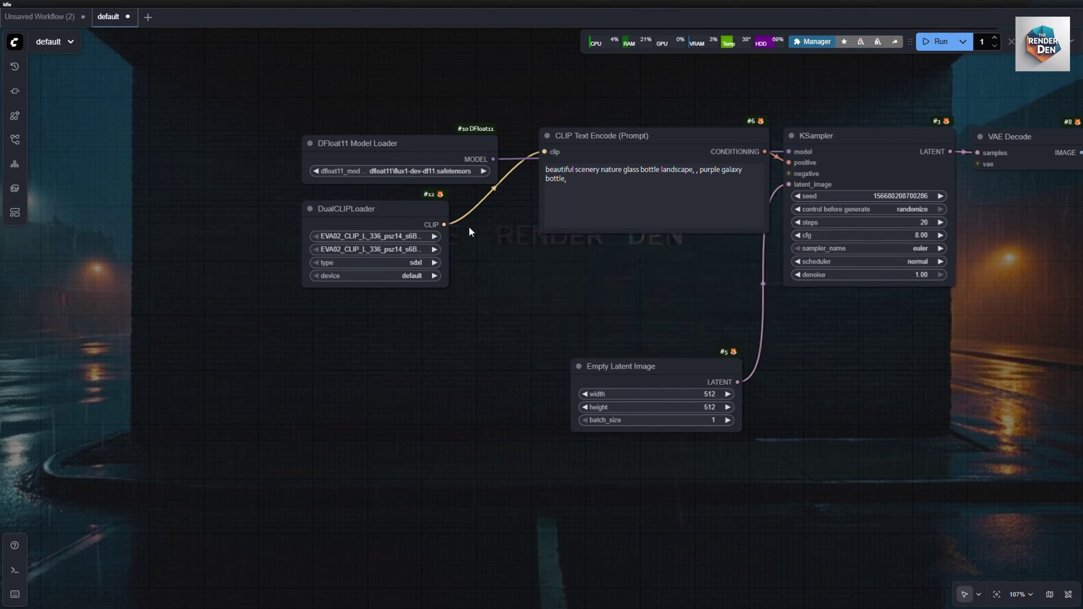
left_click_drag(633, 276, 563, 272)
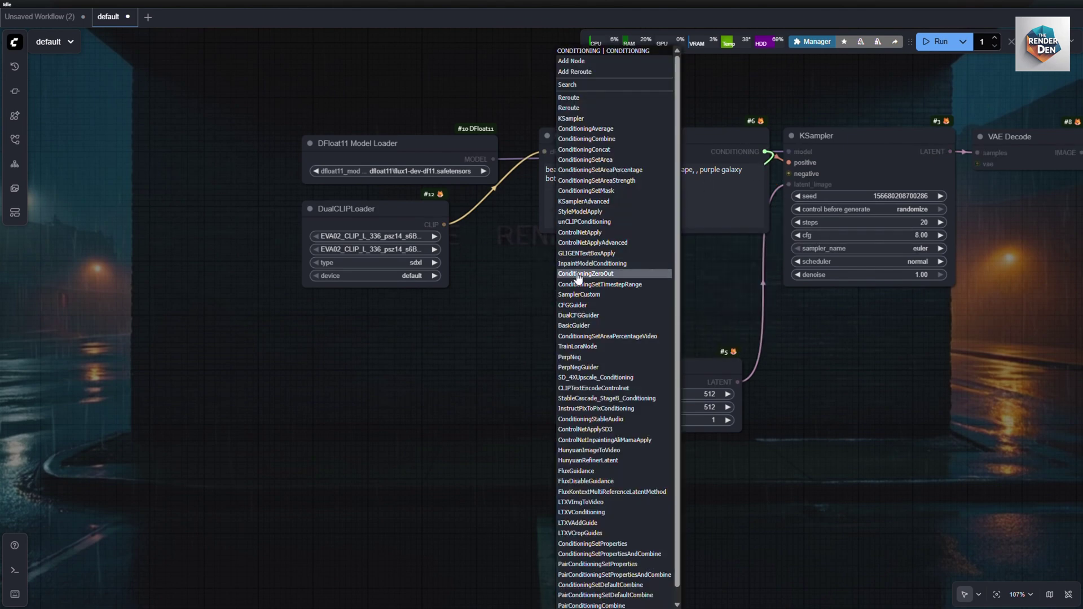
left_click(606, 85)
type("condi")
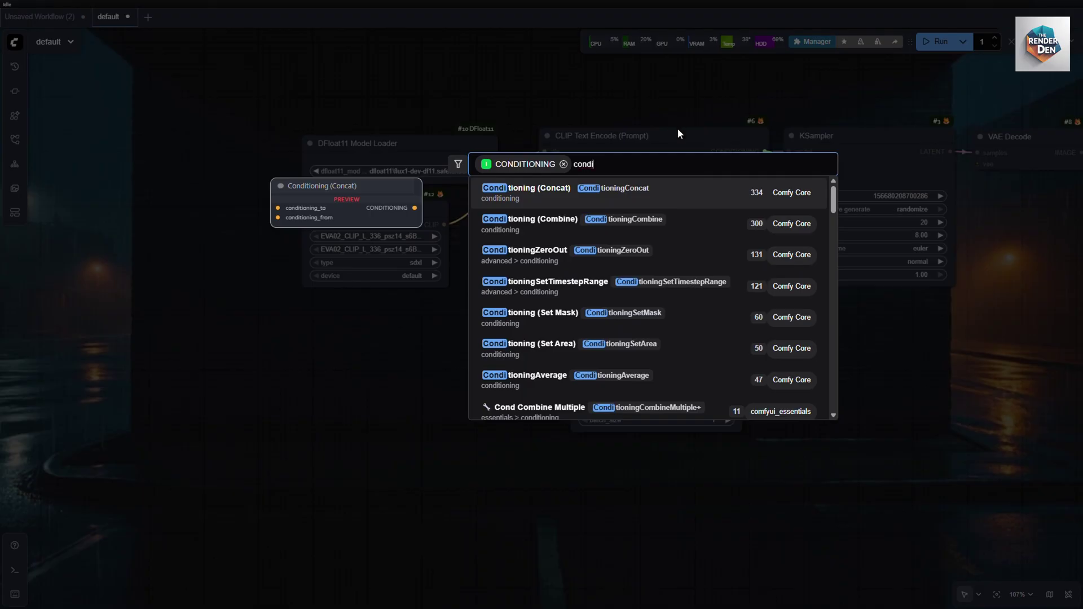
left_click(537, 252)
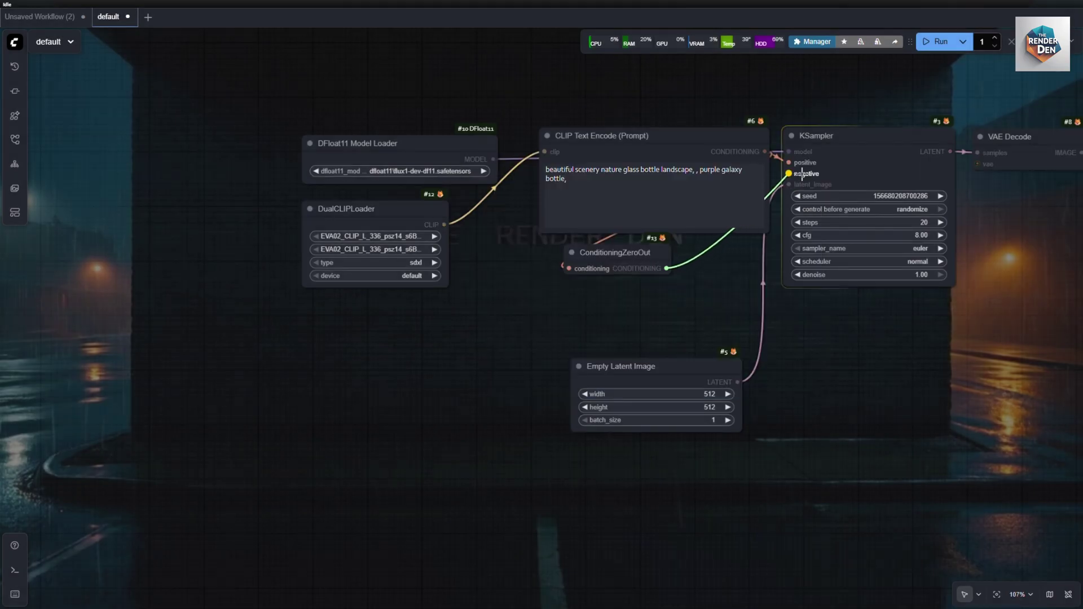
left_click_drag(657, 248, 634, 250)
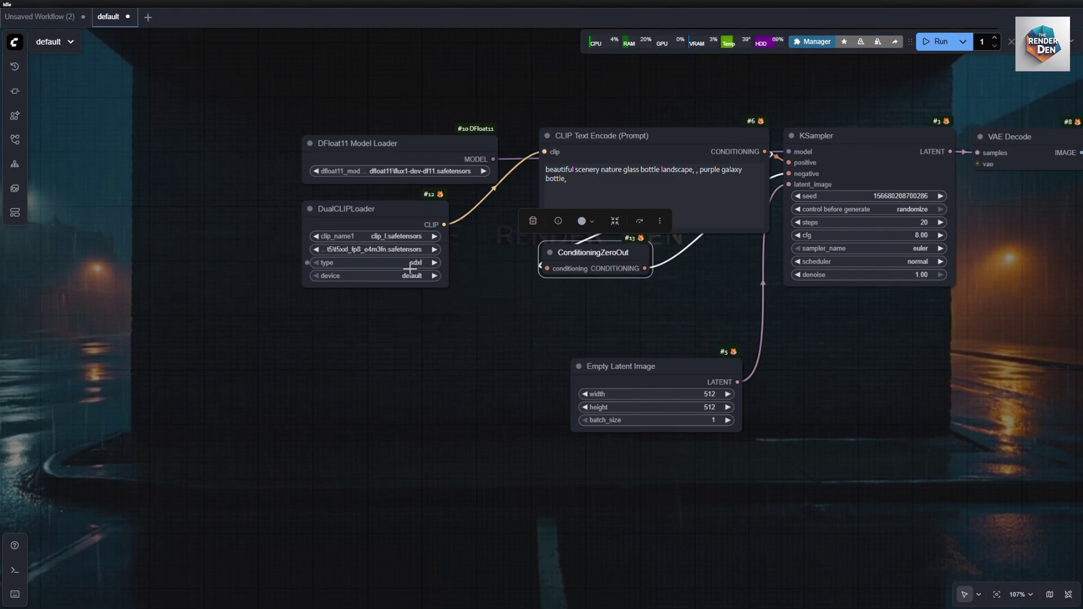
double_click(377, 369)
Add a Load VAE node under the DualCLIPLoader
type("vae")
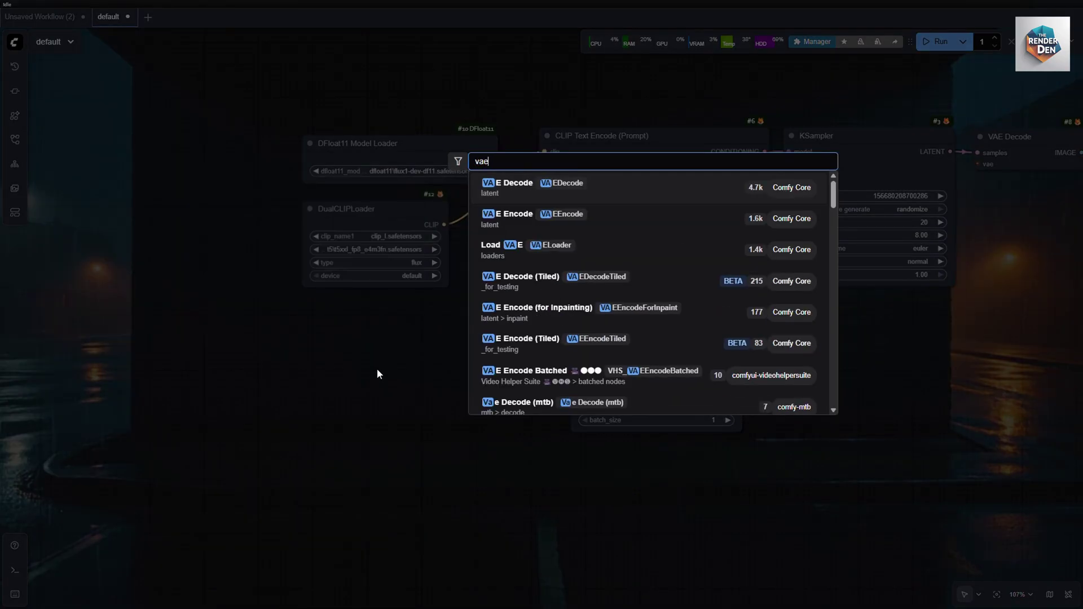
type(" loa")
left_click(496, 307)
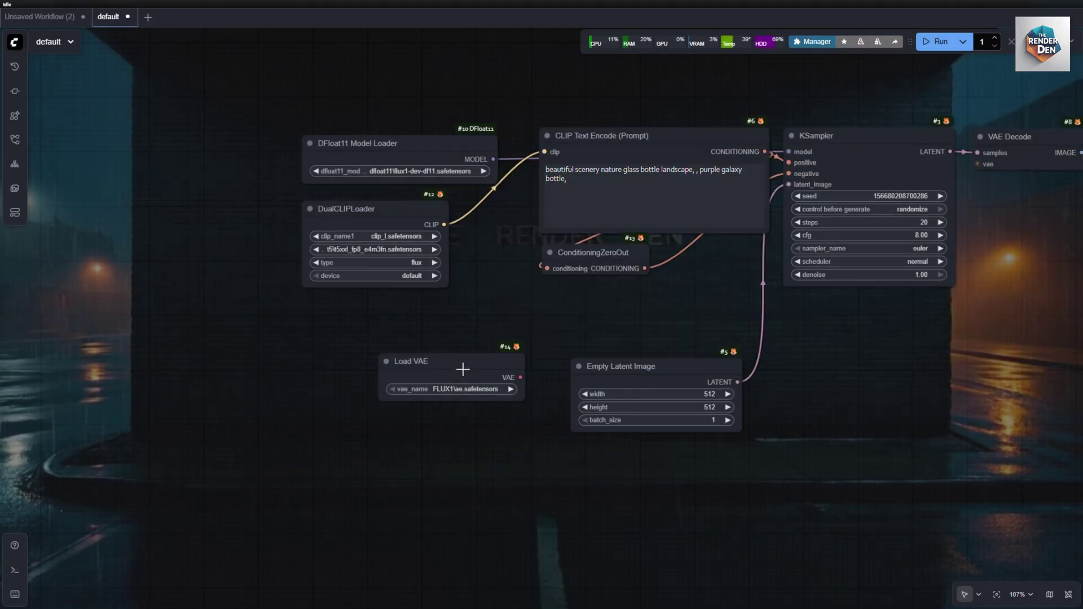
left_click_drag(462, 367, 386, 322)
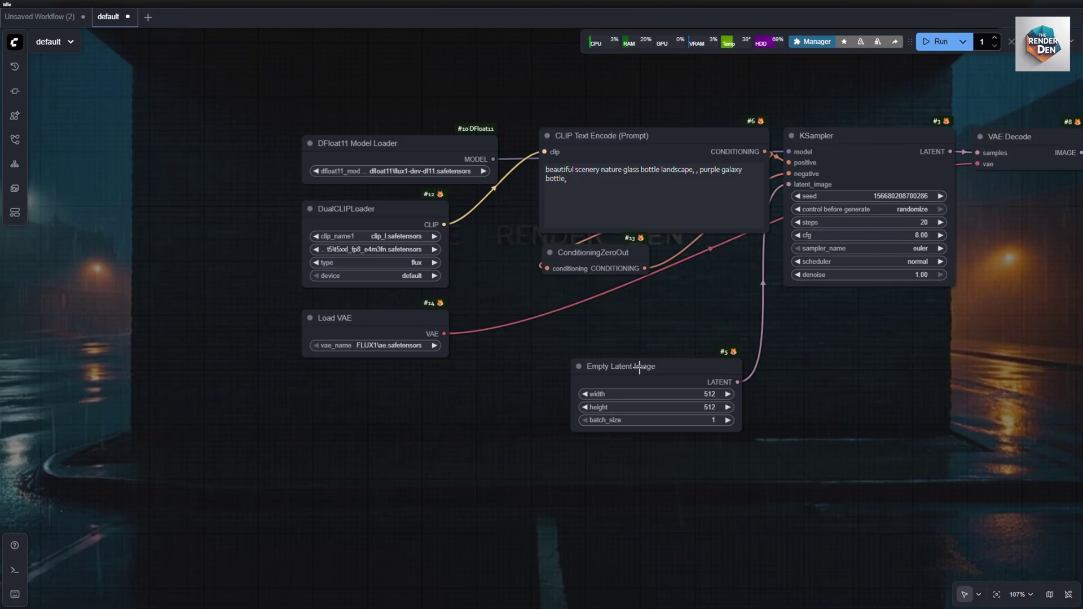
Move Empty Latent Image lower and enlarge the Save Image node
left_click_drag(639, 367, 606, 390)
left_click_drag(834, 340, 692, 359)
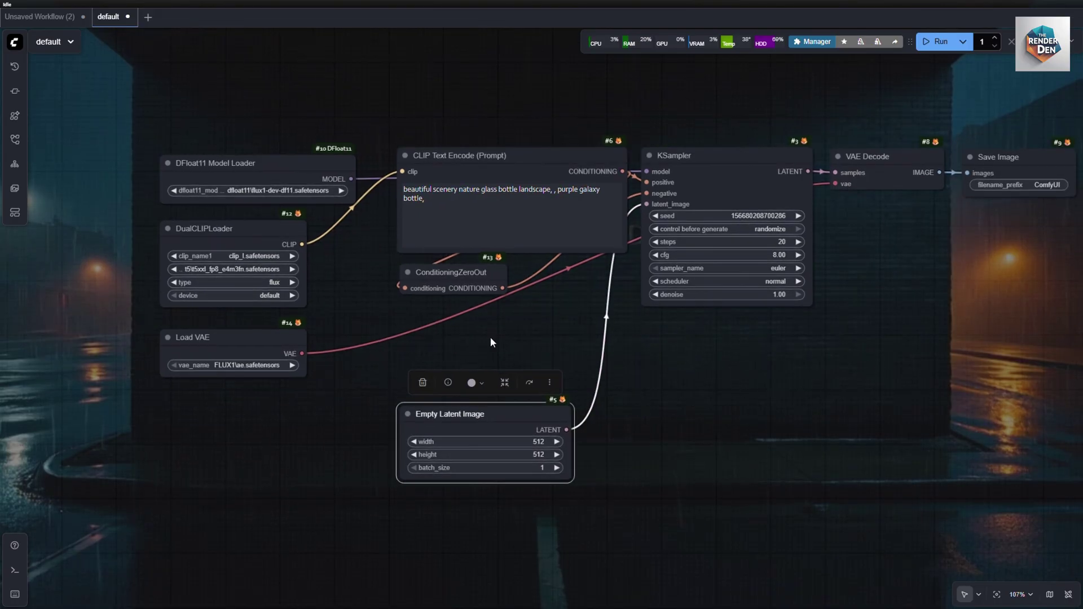
left_click_drag(711, 395, 561, 389)
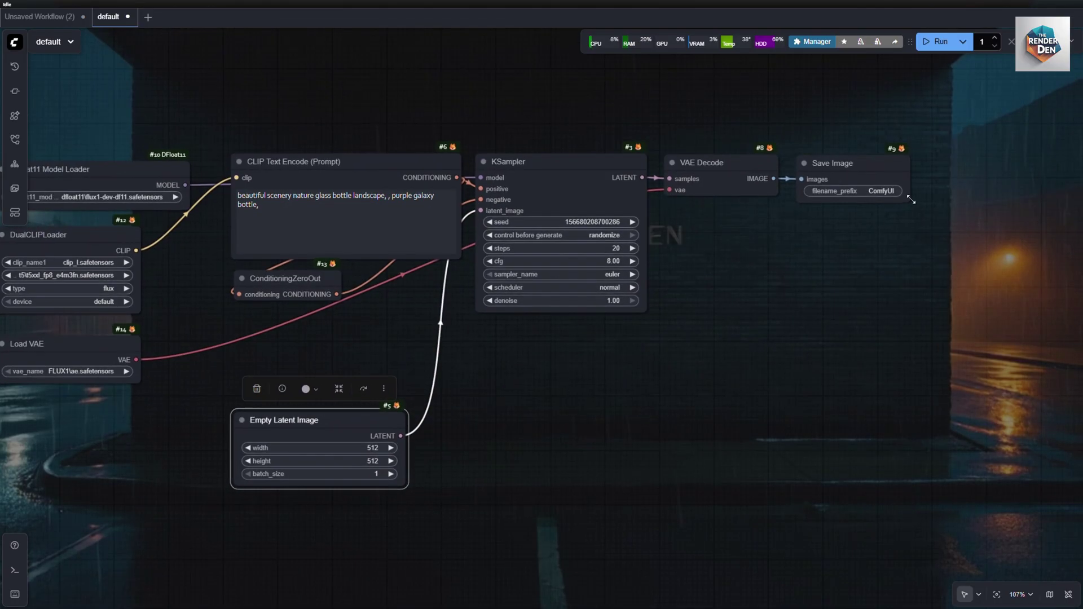
left_click_drag(984, 217, 1026, 446)
scroll(858, 111, "down", 1)
mouse_move(858, 111)
left_mouse_down()
mouse_move(923, 126)
mouse_move(848, 118)
left_mouse_up()
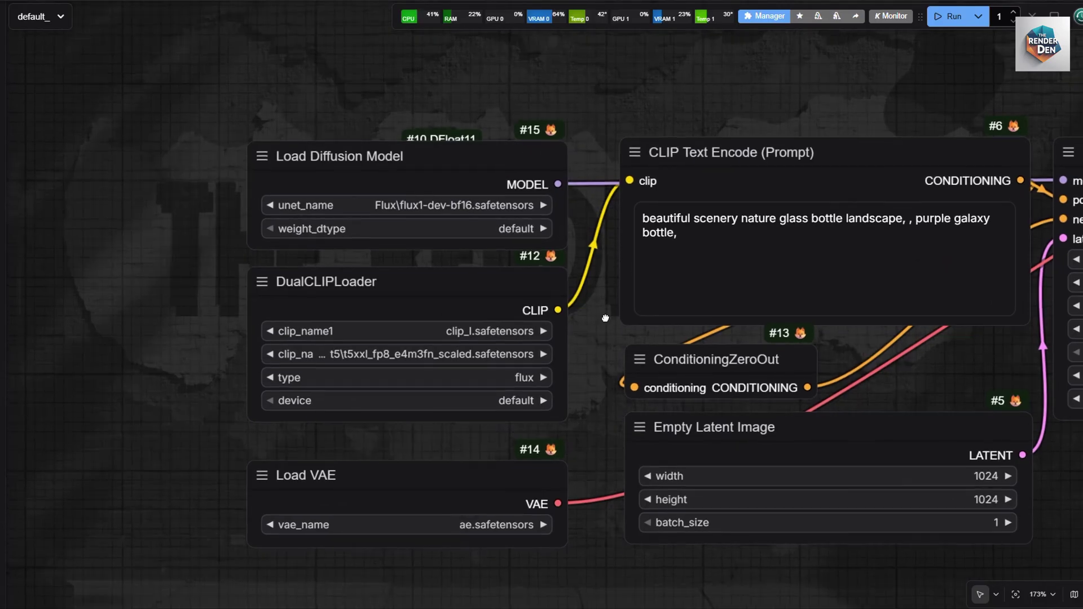
Paste the dragonfly macro description into the positive prompt and queue the workflow with Ctrl+Enter
left_click_drag(604, 316, 440, 232)
left_click_drag(783, 278, 387, 309)
left_click_drag(742, 393, 984, 416)
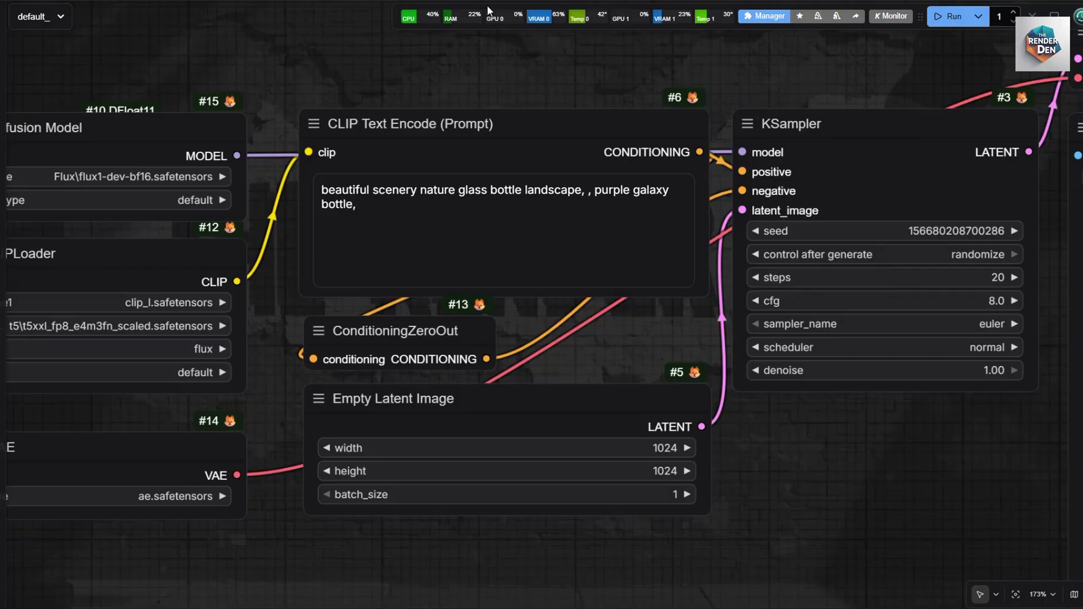
left_click(476, 207)
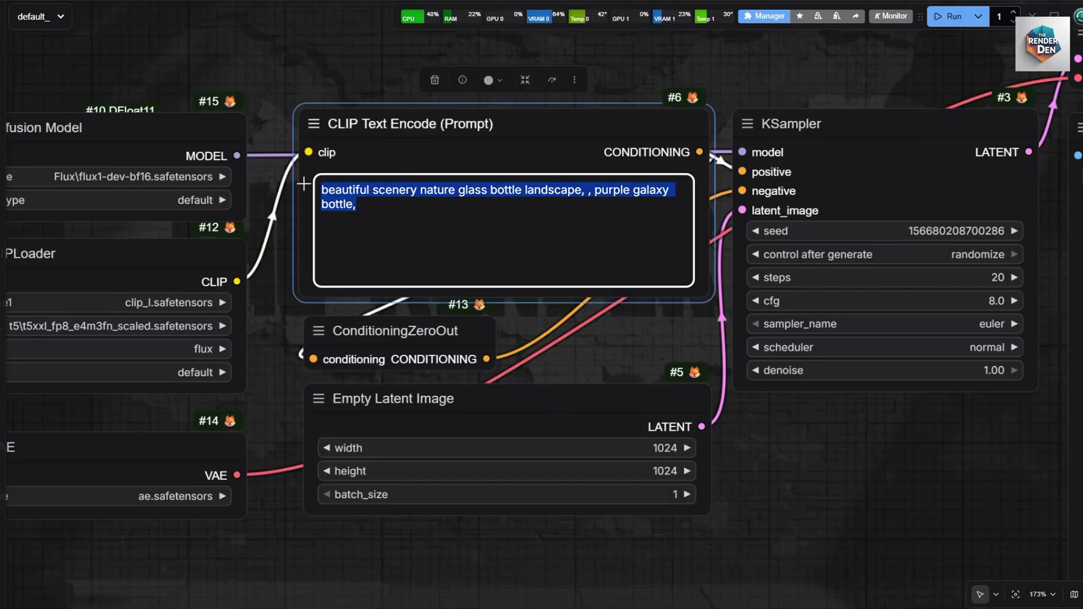
type("Extreme macro of a dragonfly perched on a twig: compound eyes with visible hexagonal facets, iridescent wings with crisp veins, fine body hairs, morning dewdrops; 180 mm macro, f/9, backlit rim, black falloff background, freeze motion at 1/2000 s.")
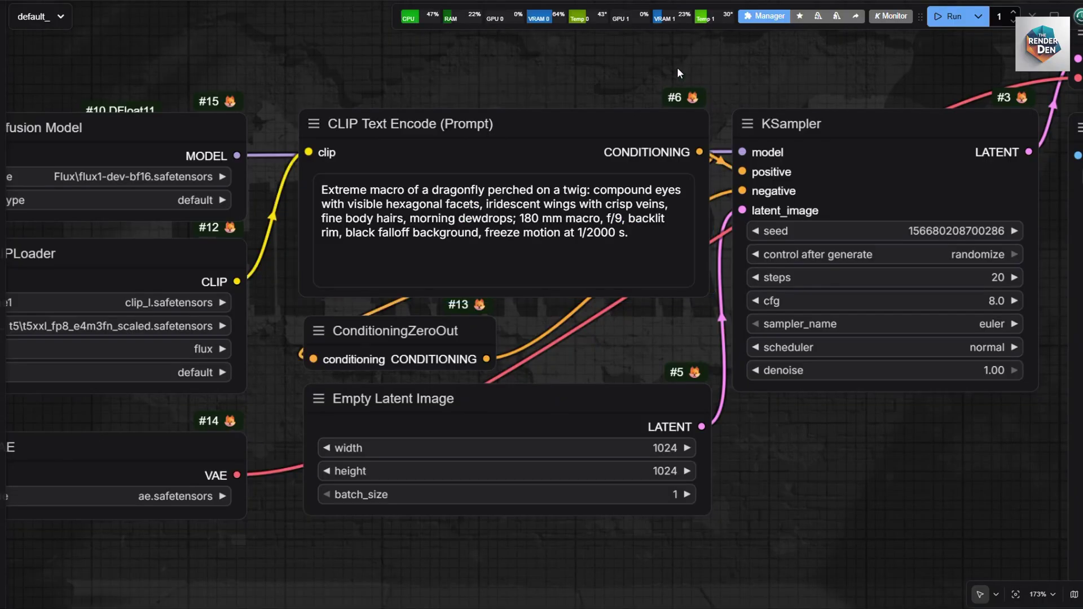
left_click(677, 67)
scroll(677, 68, "down", 4)
key("ctrl+Return")
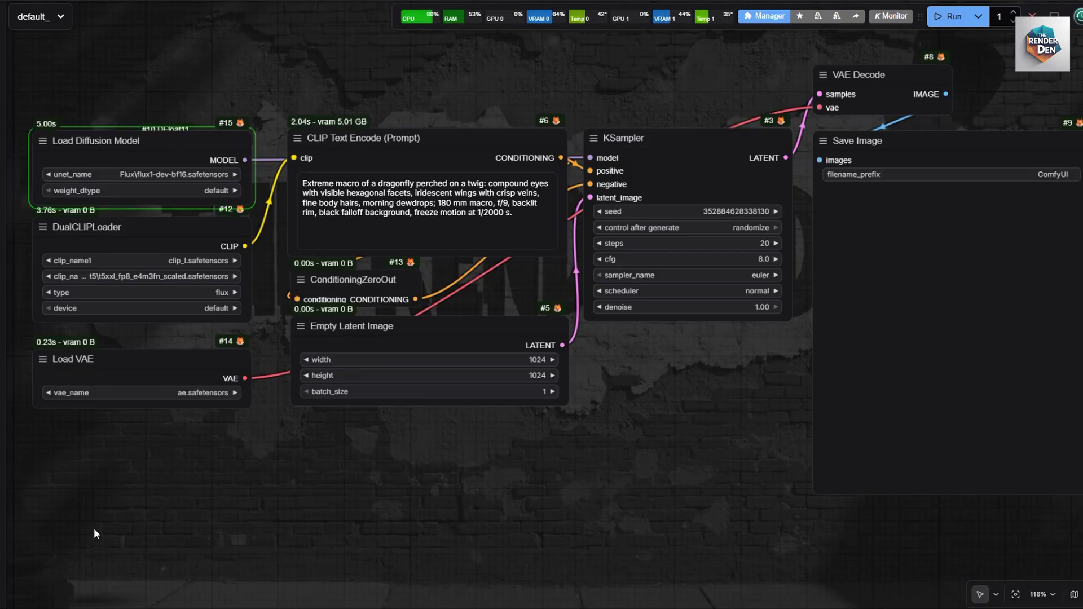
Show the Logs panel to follow KSampler progress during generation
key("ctrl+grave")
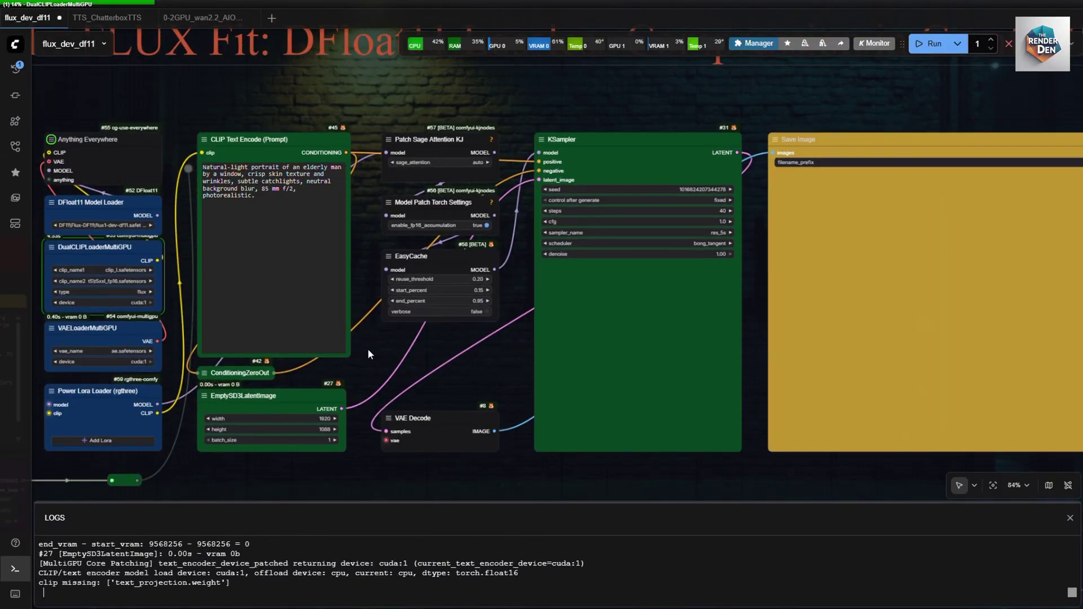
Pan to the Save Image node to view the finished 1920×1088 output
scroll(311, 361, "up", 5)
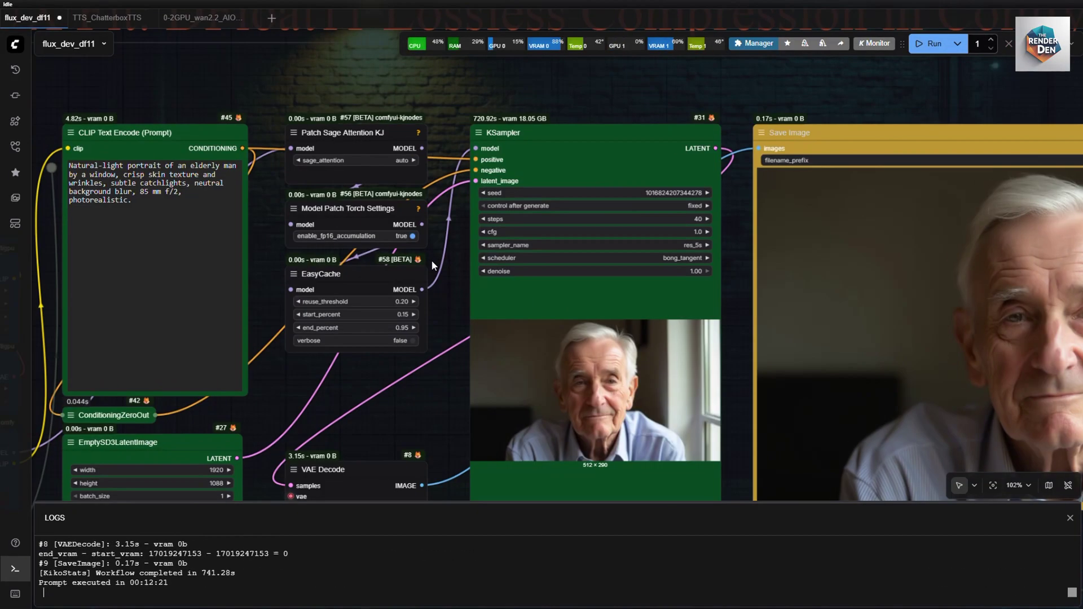
left_click_drag(265, 66, 626, 127)
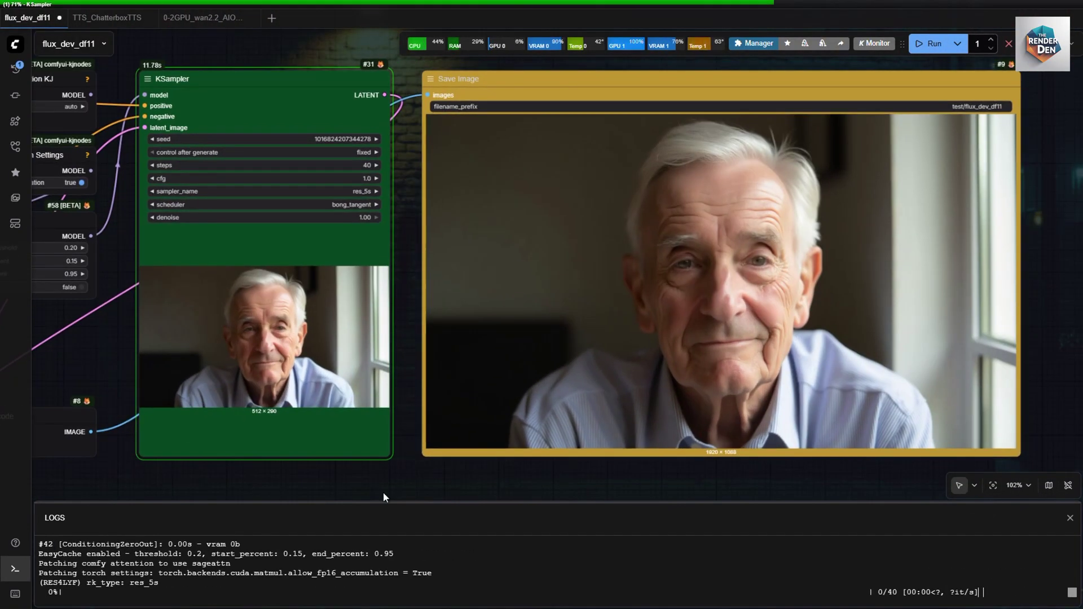